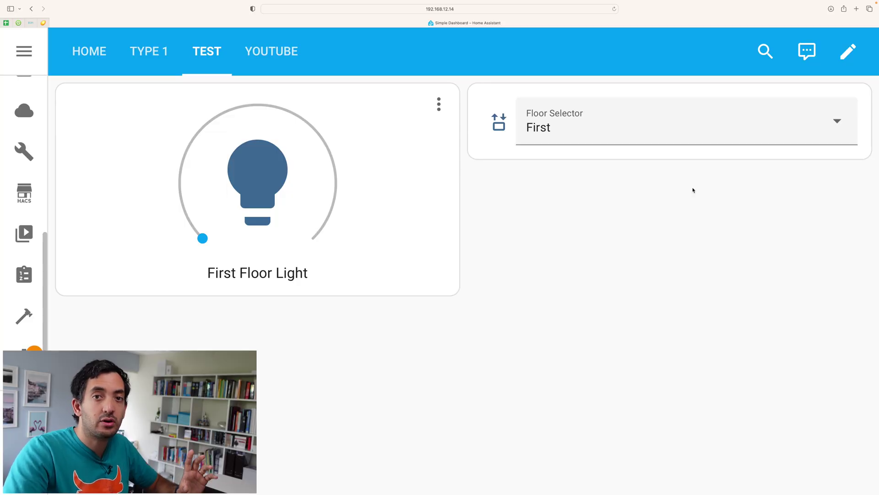
# Test the floor selector by switching it to Ground and back to First.
pyautogui.click(687, 131)
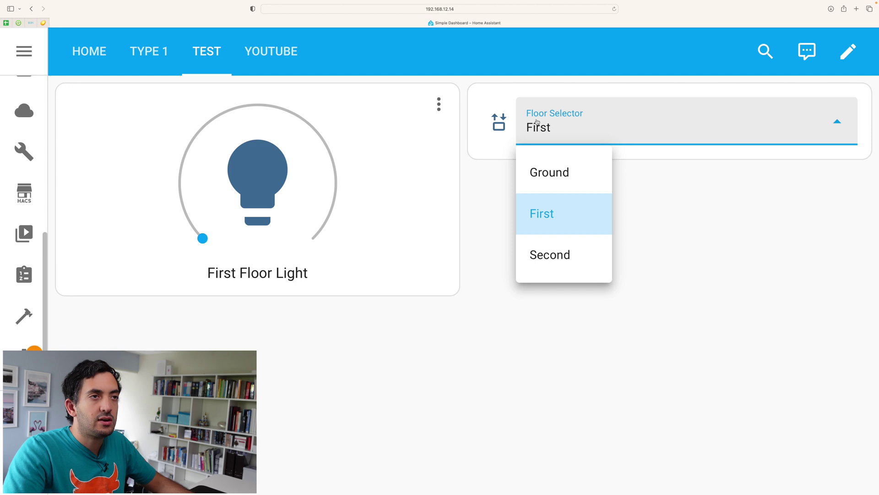
pyautogui.click(675, 143)
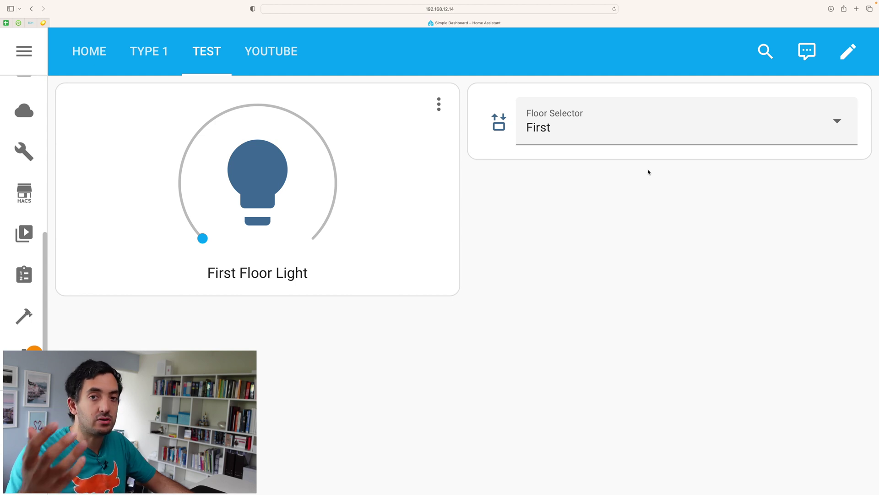
pyautogui.click(641, 135)
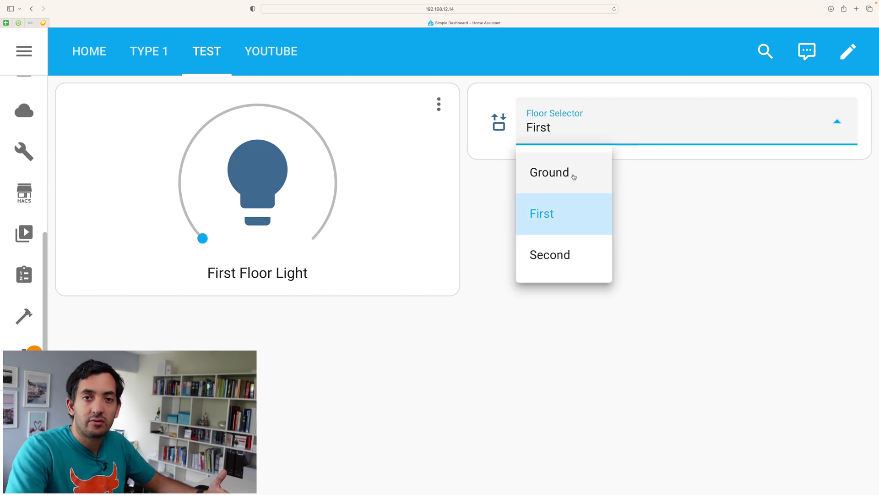
pyautogui.click(572, 175)
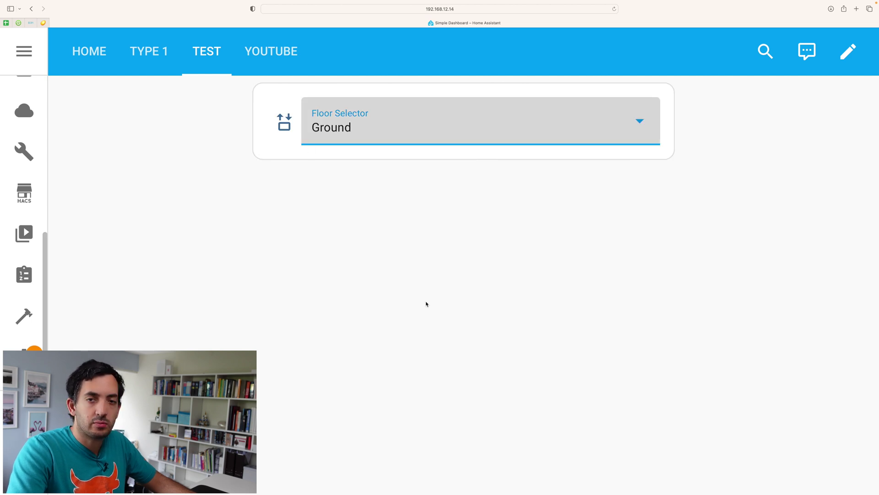
pyautogui.click(360, 136)
pyautogui.click(368, 219)
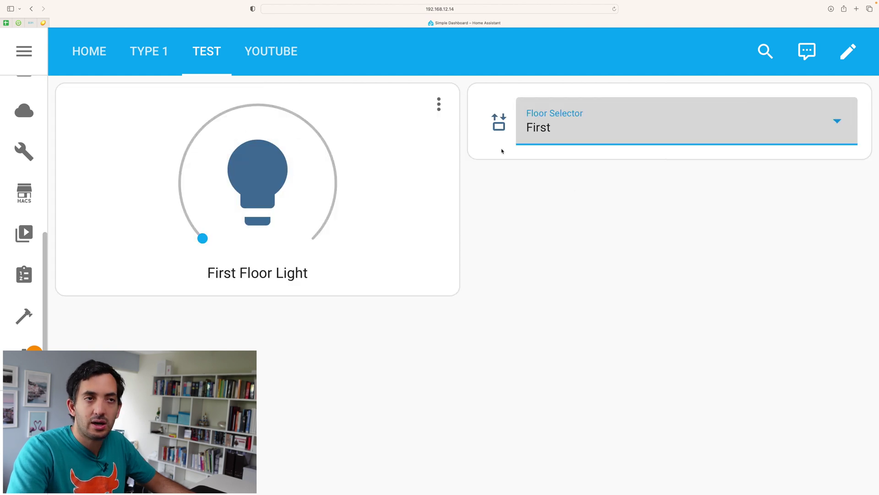
pyautogui.click(559, 140)
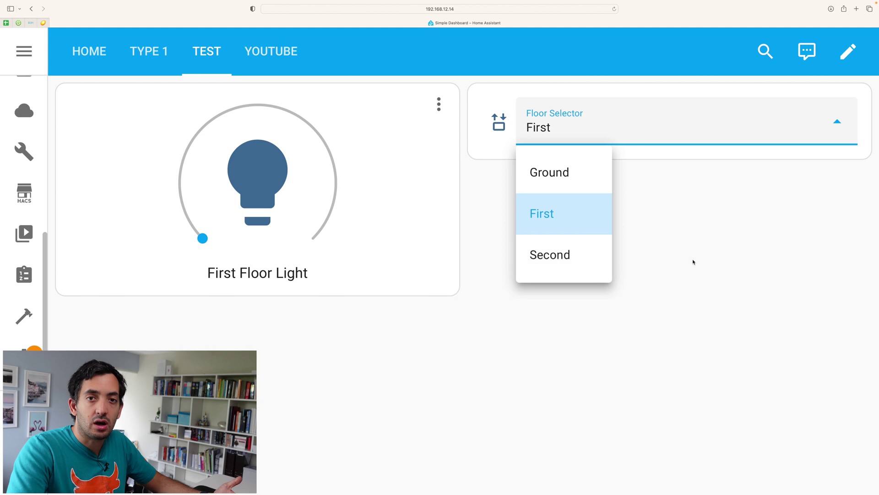
pyautogui.click(725, 213)
# In dashboard edit mode, open the First Floor Light card's visibility conditions and list condition types.
pyautogui.click(849, 51)
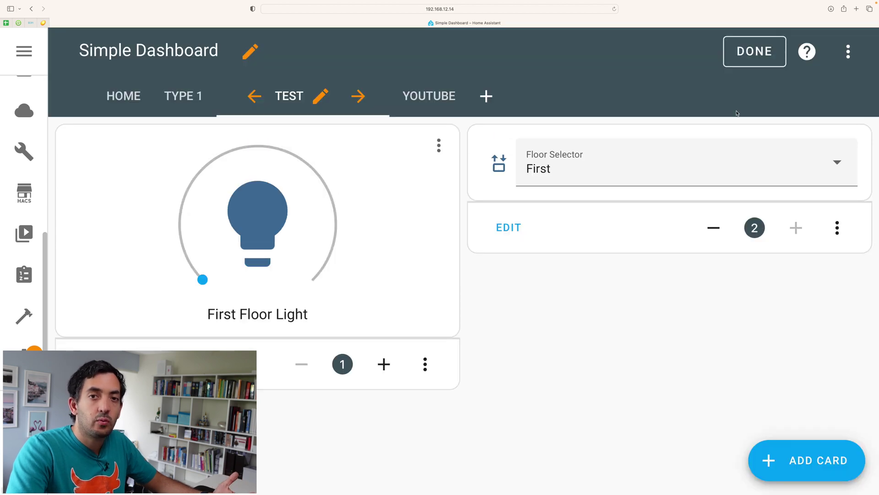
pyautogui.click(92, 363)
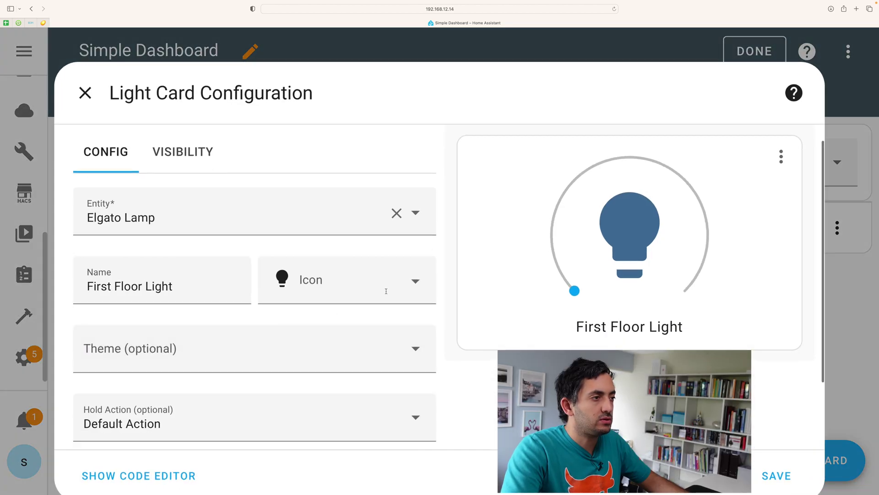
pyautogui.click(193, 165)
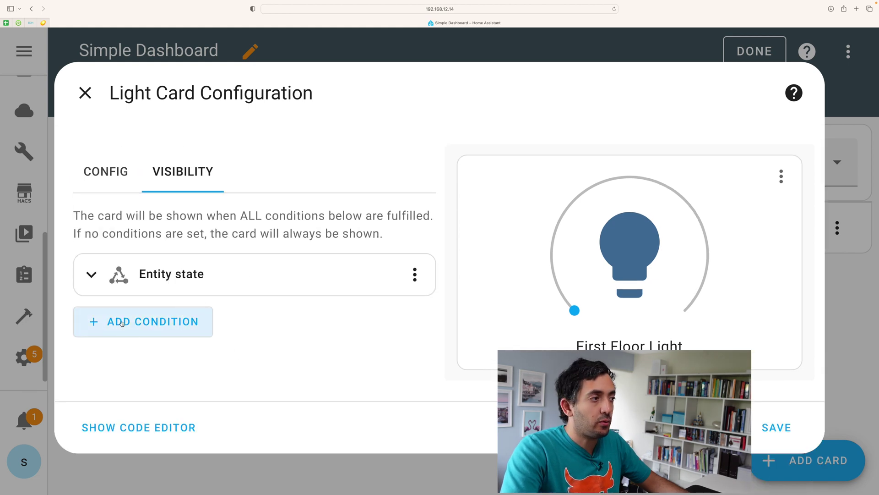
pyautogui.click(109, 321)
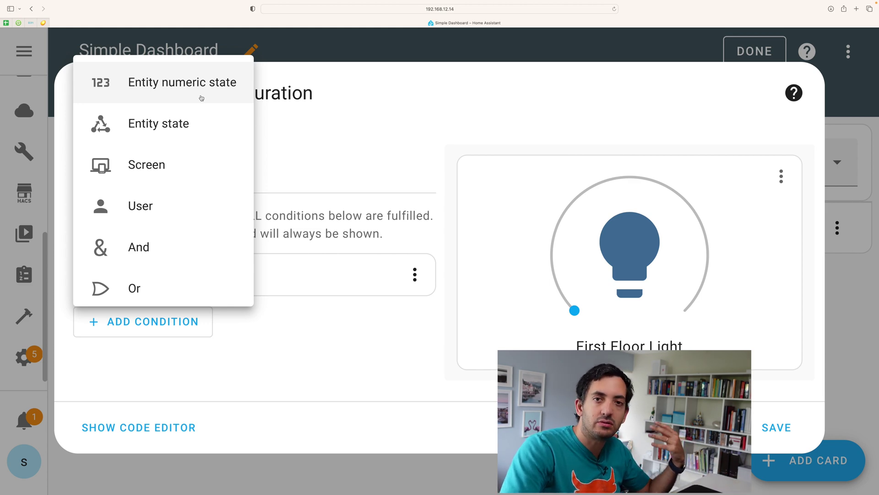
# Inspect the entity state condition's entity choices, state comparison options and extra actions.
pyautogui.click(186, 128)
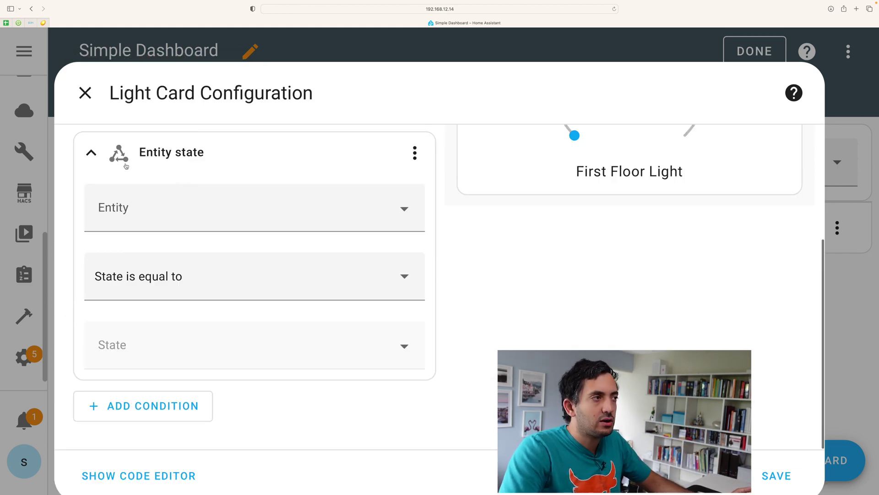
pyautogui.click(203, 216)
pyautogui.click(203, 216)
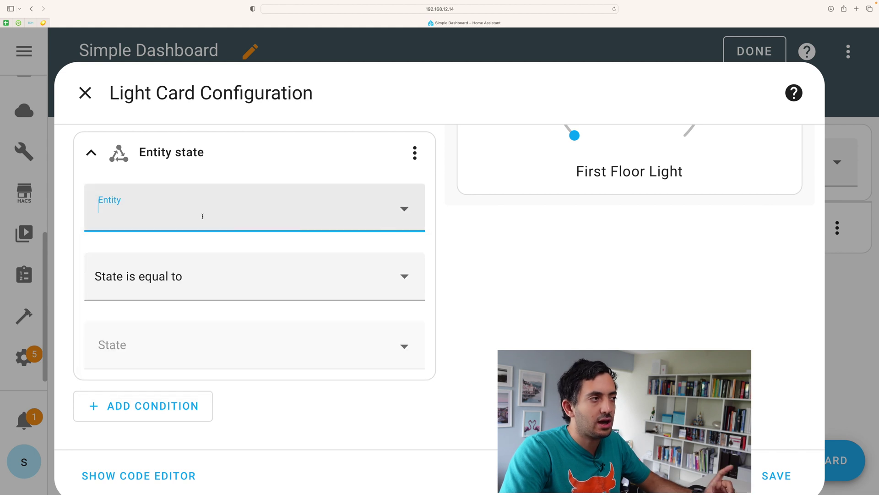
pyautogui.click(161, 288)
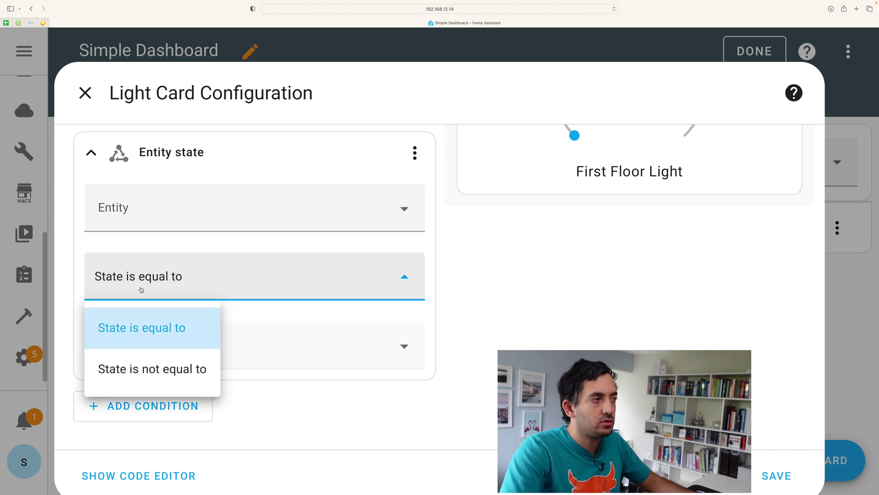
pyautogui.click(479, 375)
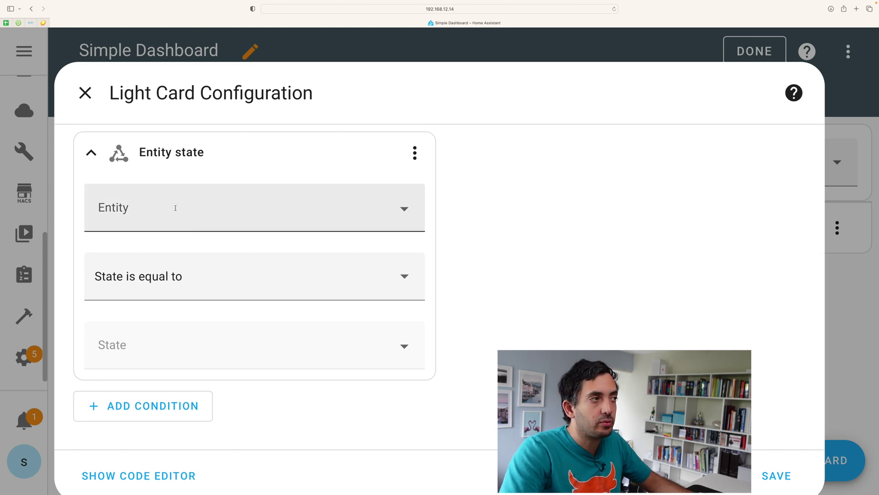
pyautogui.click(413, 151)
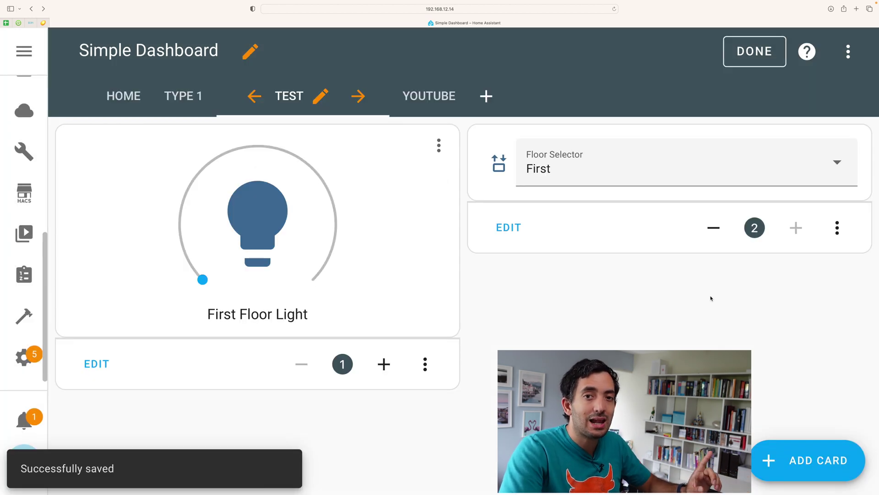
# From Settings › Devices & Services › Helpers, start creating a new Dropdown helper.
pyautogui.click(24, 358)
pyautogui.scroll(-15, 301, 222)
pyautogui.scroll(7, 301, 222)
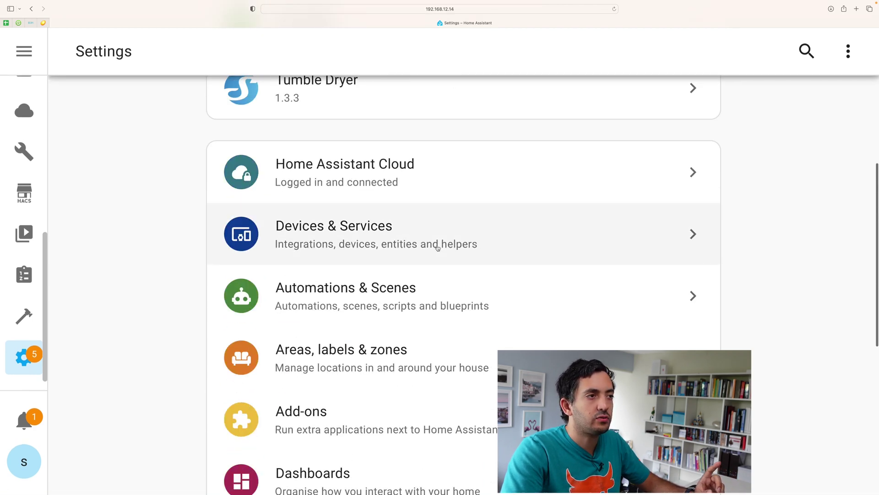
pyautogui.click(447, 244)
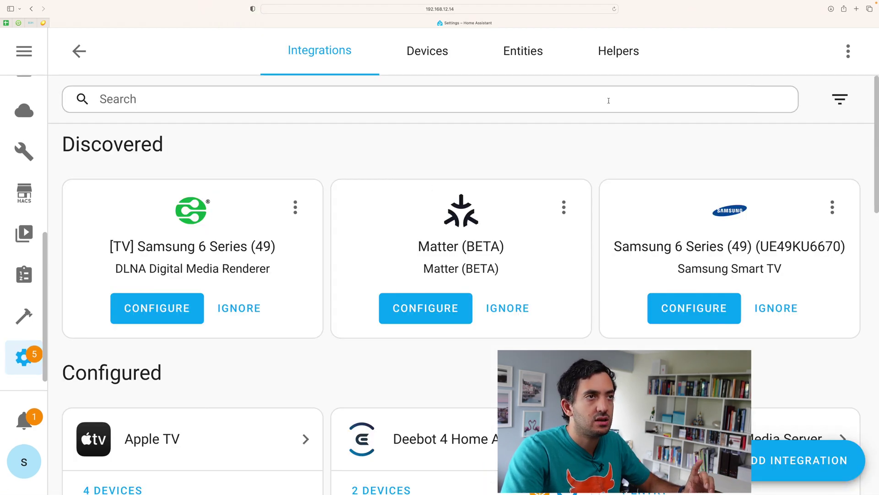
pyautogui.click(624, 64)
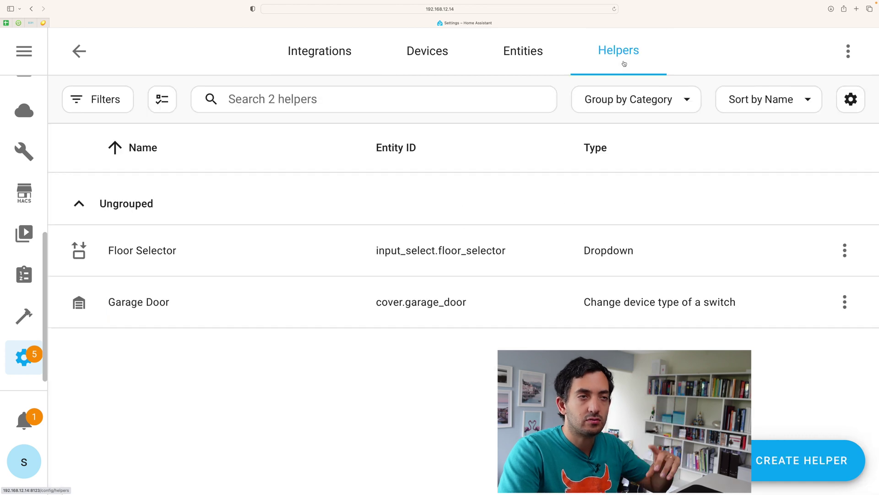
pyautogui.click(761, 458)
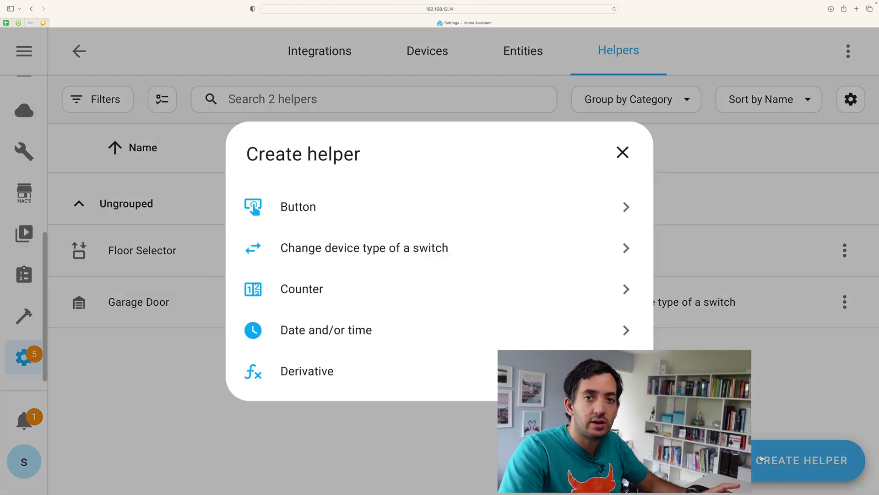
pyautogui.scroll(-3, 483, 308)
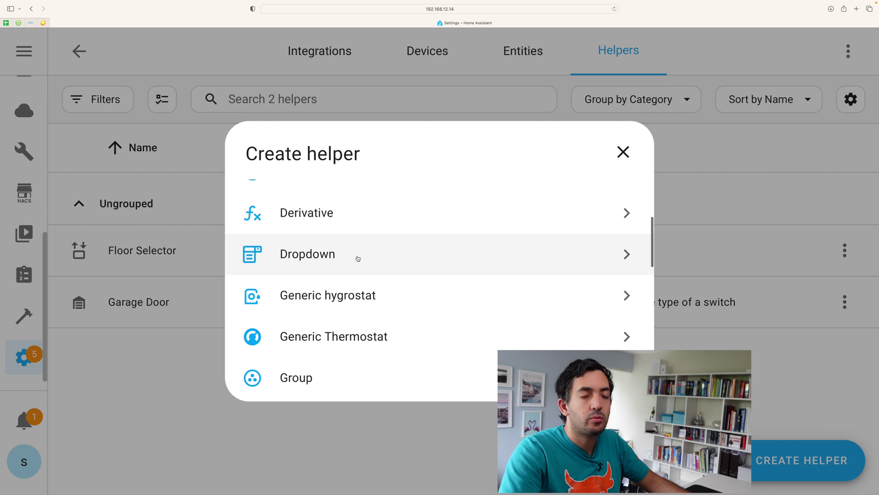
pyautogui.click(358, 257)
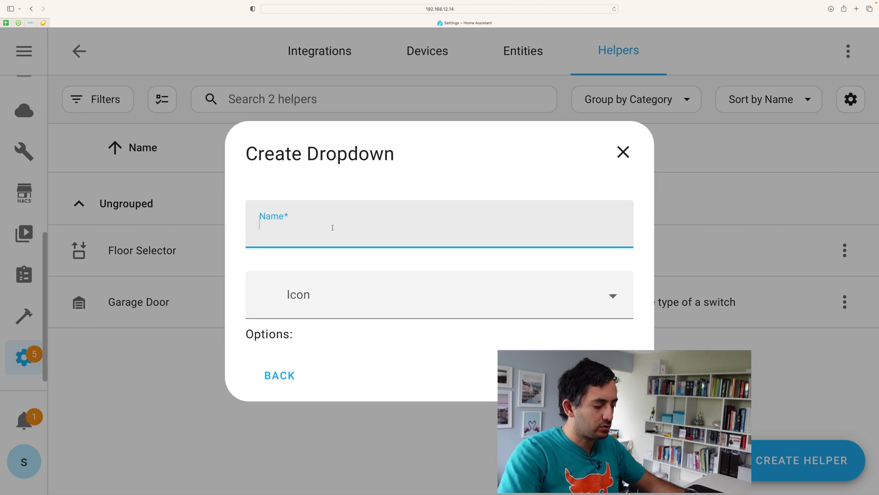
# Type 'dfsadf' into the form and choose mdi:account as the helper's icon.
pyautogui.write('dfsadf')
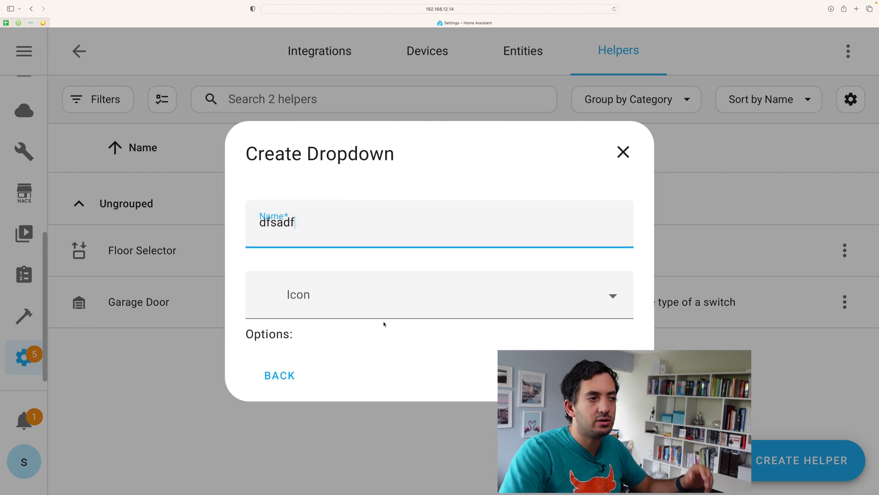
pyautogui.click(375, 303)
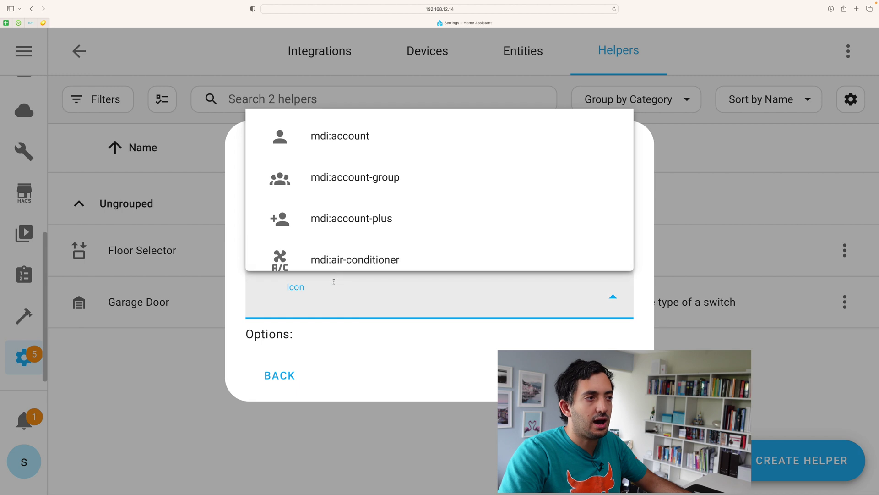
pyautogui.click(363, 310)
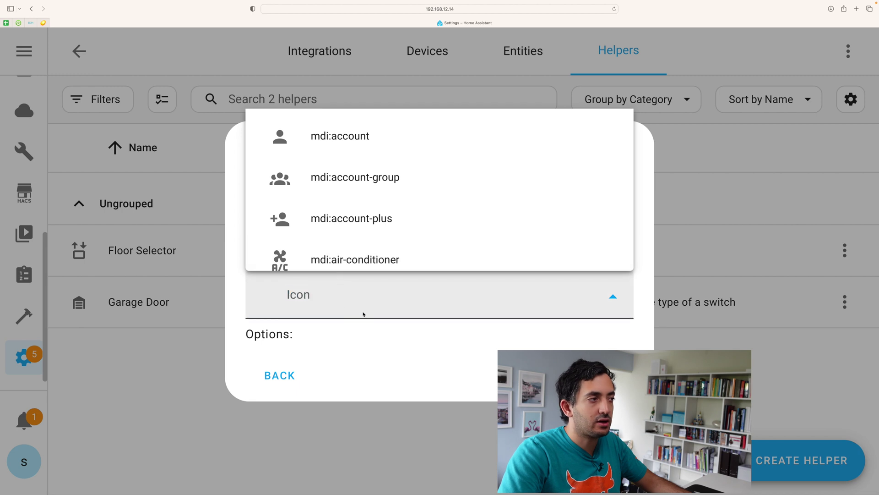
pyautogui.click(323, 301)
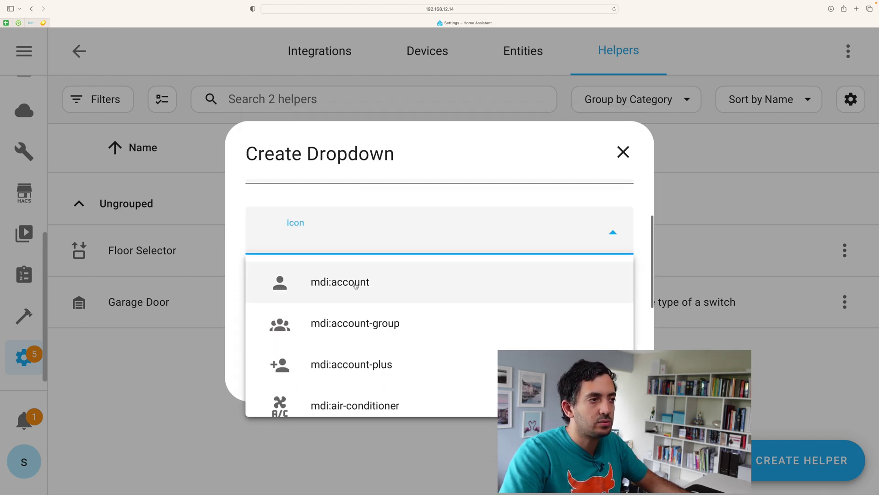
pyautogui.click(362, 281)
pyautogui.scroll(-2, 321, 257)
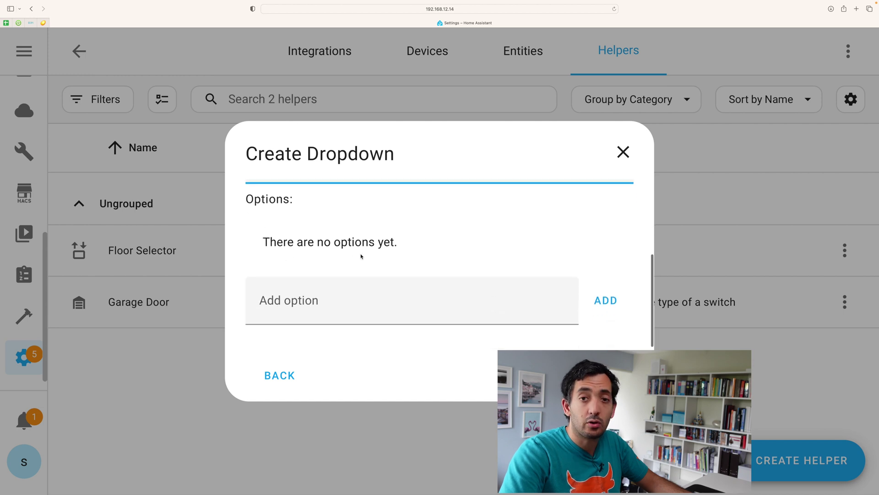
# Add the options a, b and c, then drag b above a.
pyautogui.click(382, 299)
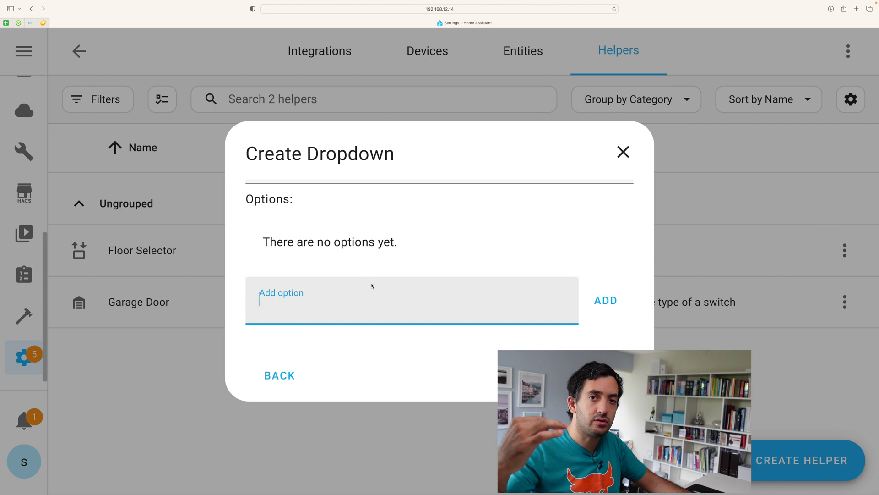
pyautogui.write('a')
pyautogui.click(605, 300)
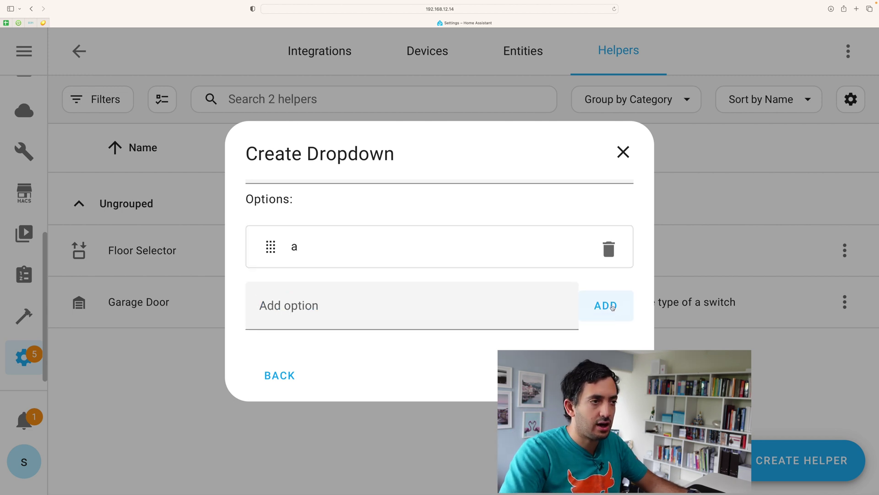
pyautogui.click(498, 327)
pyautogui.write('b')
pyautogui.click(594, 320)
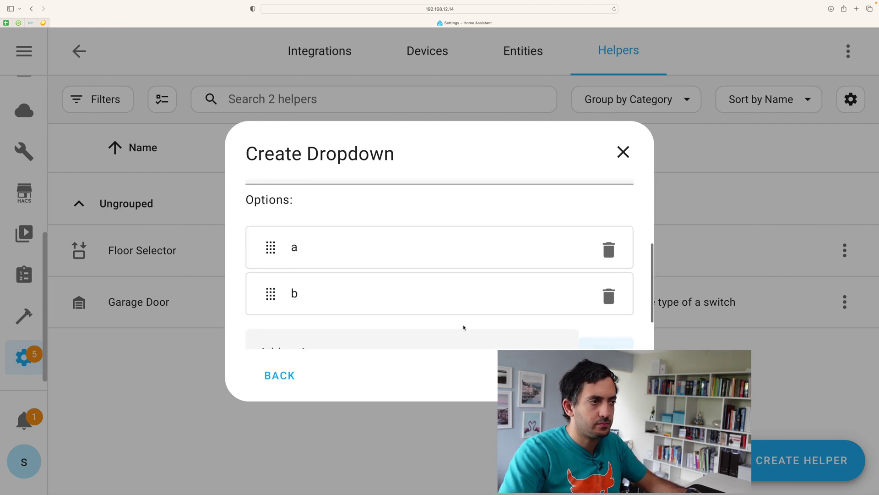
pyautogui.scroll(-1, 459, 328)
pyautogui.click(458, 321)
pyautogui.write('c')
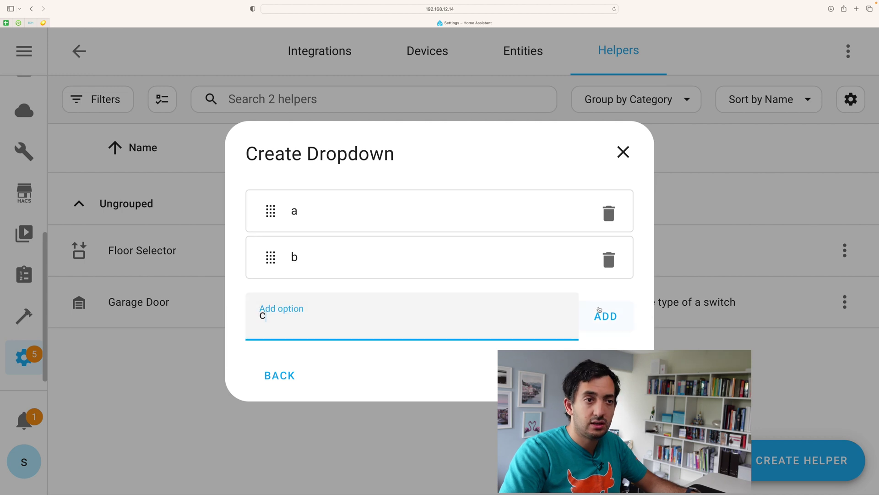
pyautogui.click(600, 313)
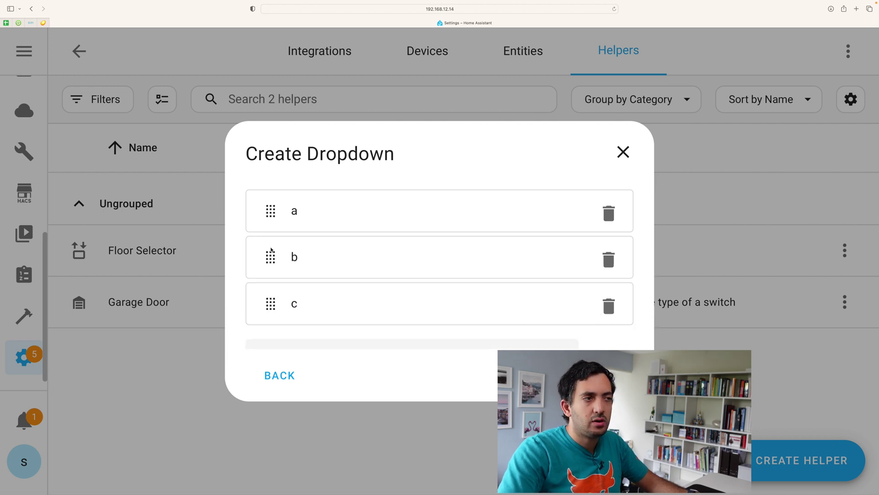
pyautogui.moveTo(270, 257); pyautogui.dragTo(272, 208)
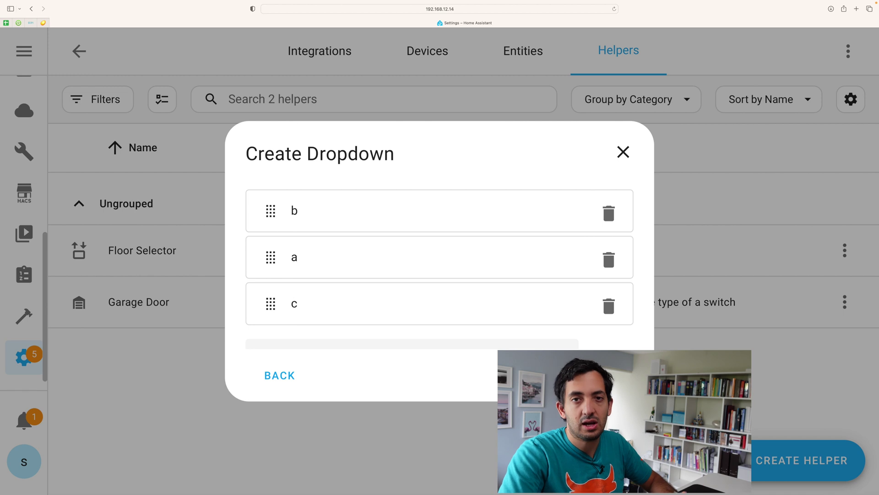
# Close the Create Dropdown form and put Simple Dashboard's YouTube view into edit mode.
pyautogui.click(623, 151)
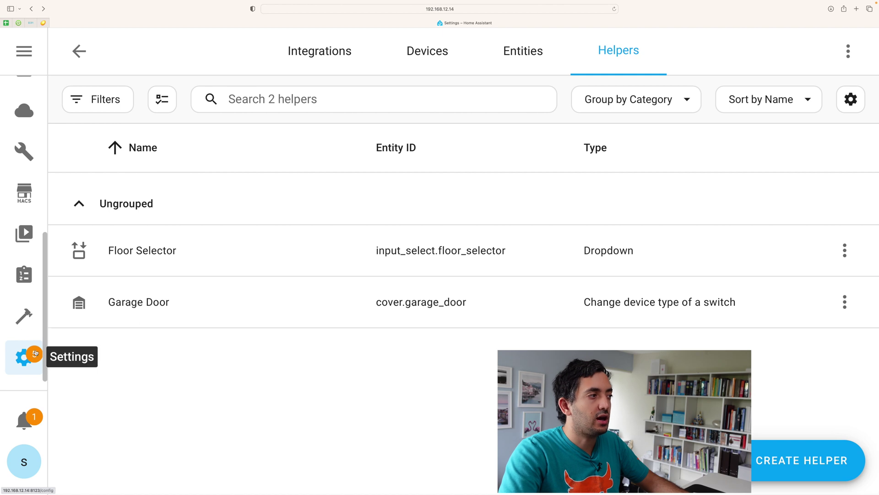
pyautogui.scroll(5, 24, 234)
pyautogui.click(24, 223)
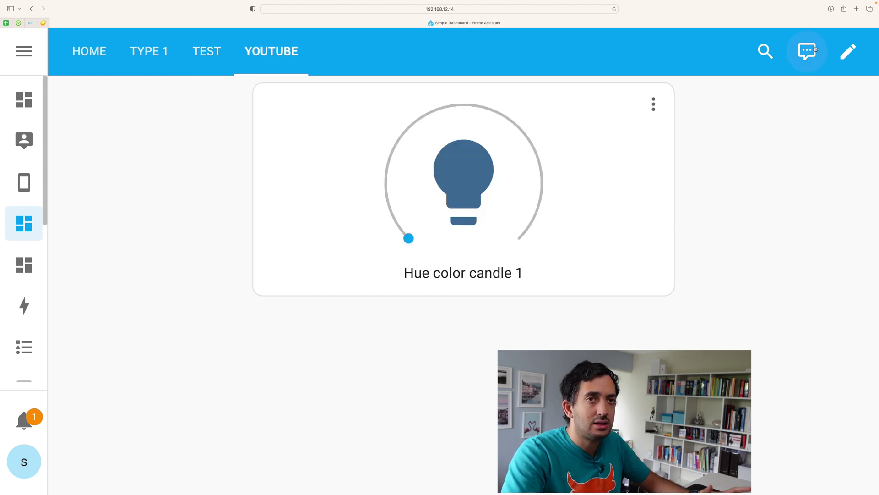
pyautogui.click(855, 52)
# Add a Screen visibility condition to the Hue color candle 1 card.
pyautogui.click(292, 373)
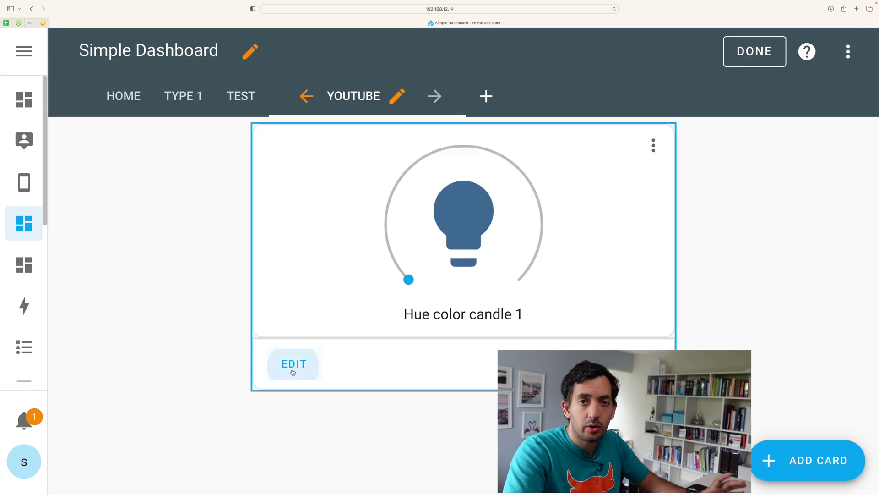
pyautogui.click(173, 161)
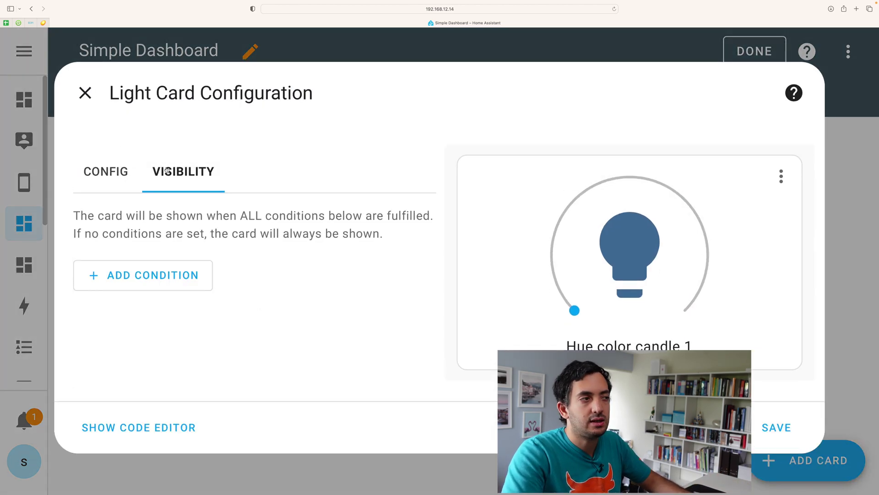
pyautogui.click(114, 282)
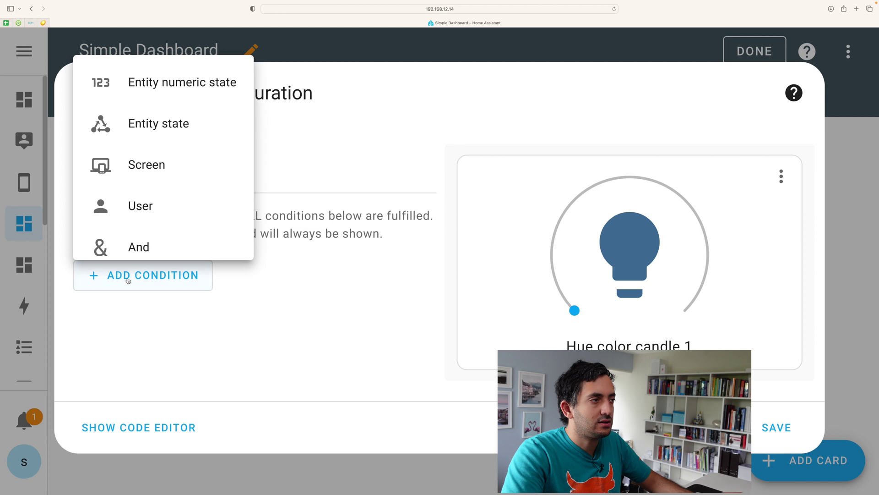
pyautogui.click(170, 170)
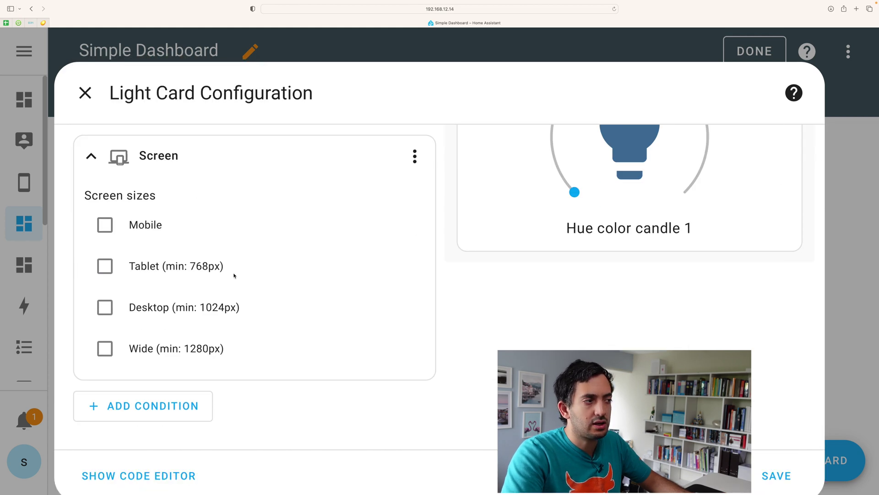
# Leave only Mobile ticked, save the card, and finish editing the dashboard.
pyautogui.click(106, 227)
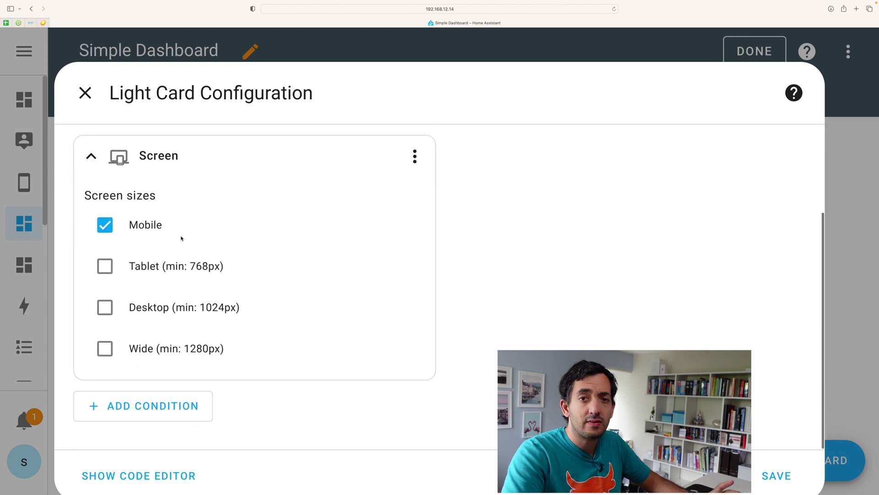
pyautogui.click(109, 264)
pyautogui.click(105, 306)
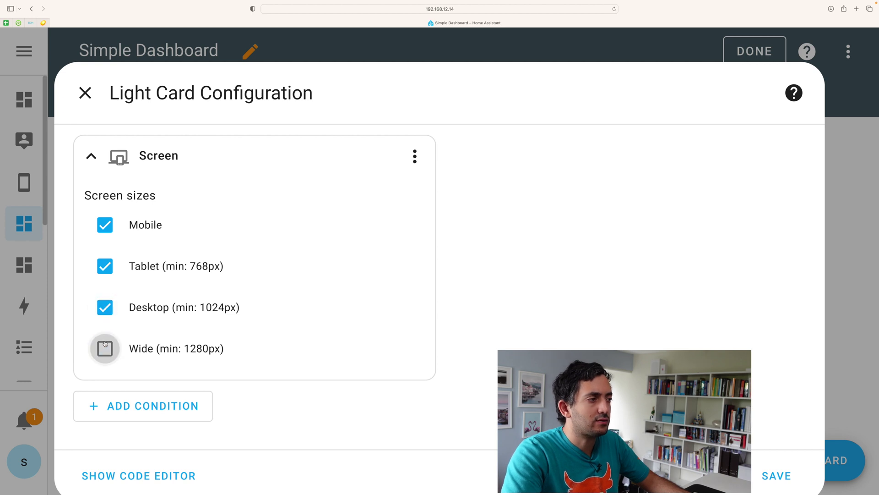
pyautogui.click(103, 348)
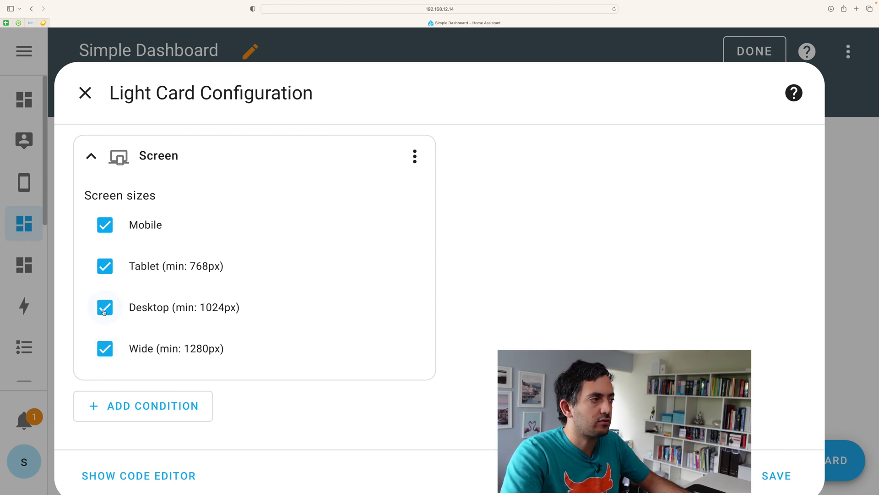
pyautogui.click(105, 349)
pyautogui.click(105, 307)
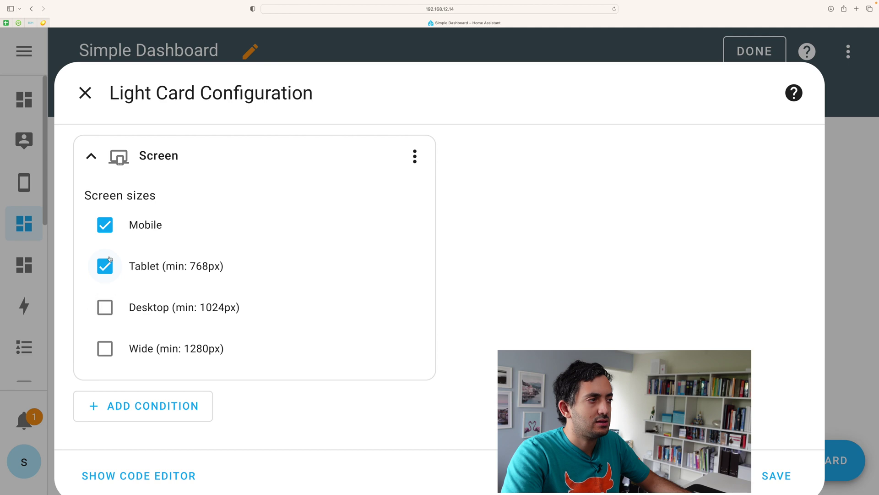
pyautogui.click(104, 266)
pyautogui.scroll(3, 252, 251)
pyautogui.scroll(-3, 252, 252)
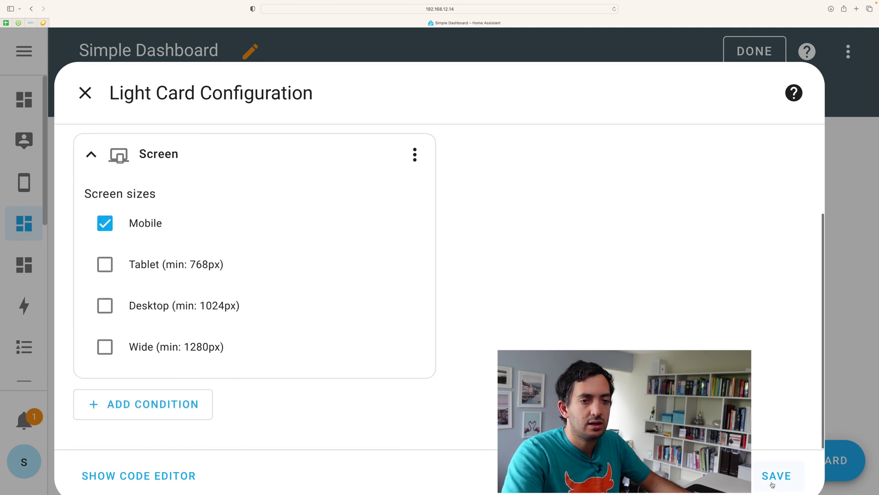
pyautogui.click(777, 475)
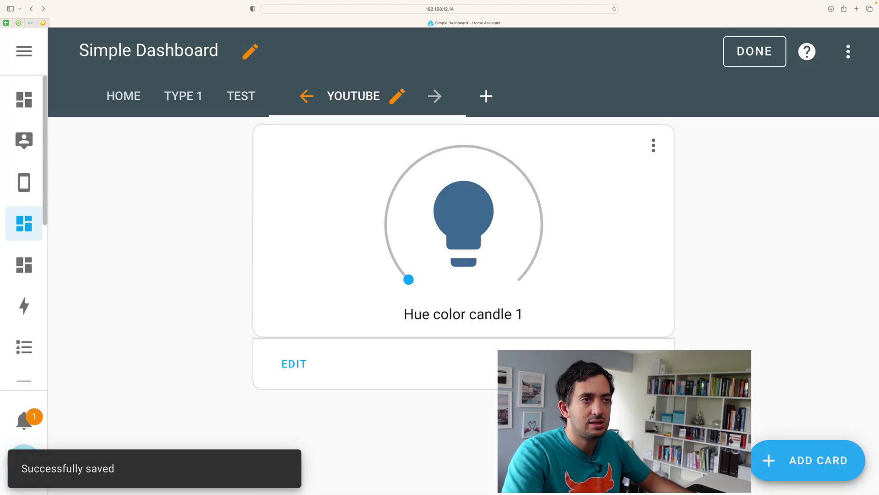
pyautogui.click(762, 57)
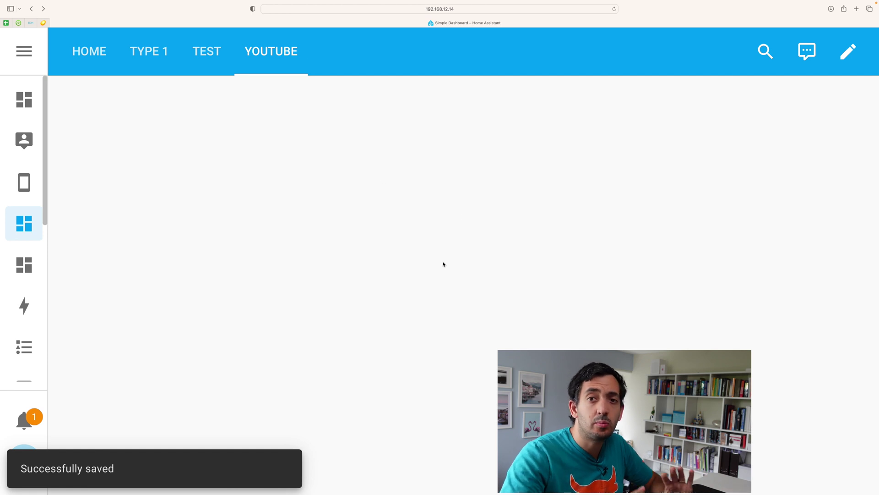